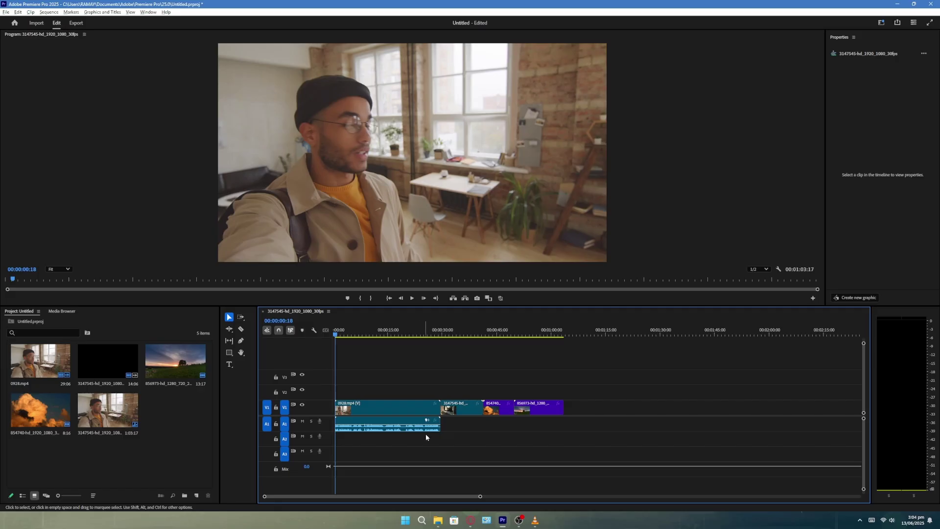
Step: Open the Project Manager from the File menu for this project
click(5, 12)
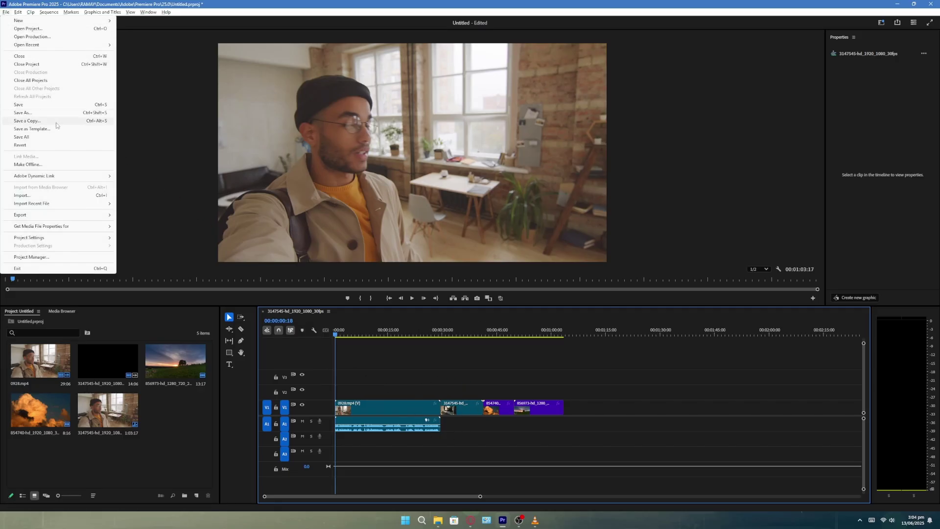
click(34, 257)
drag(602, 131, 416, 140)
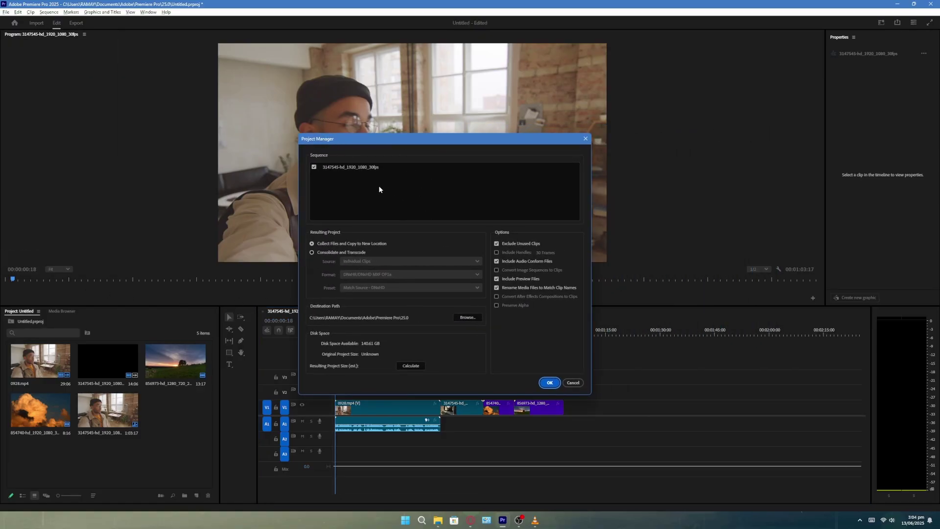
click(336, 195)
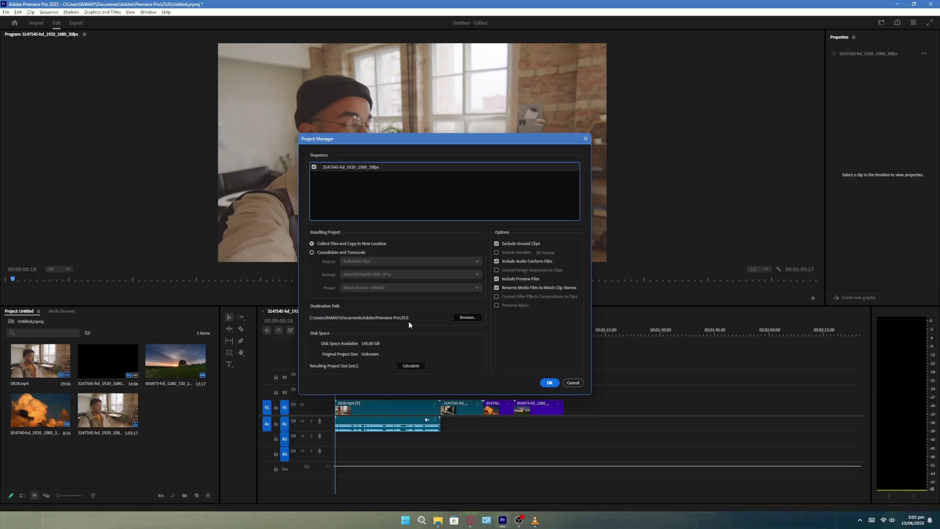
click(335, 243)
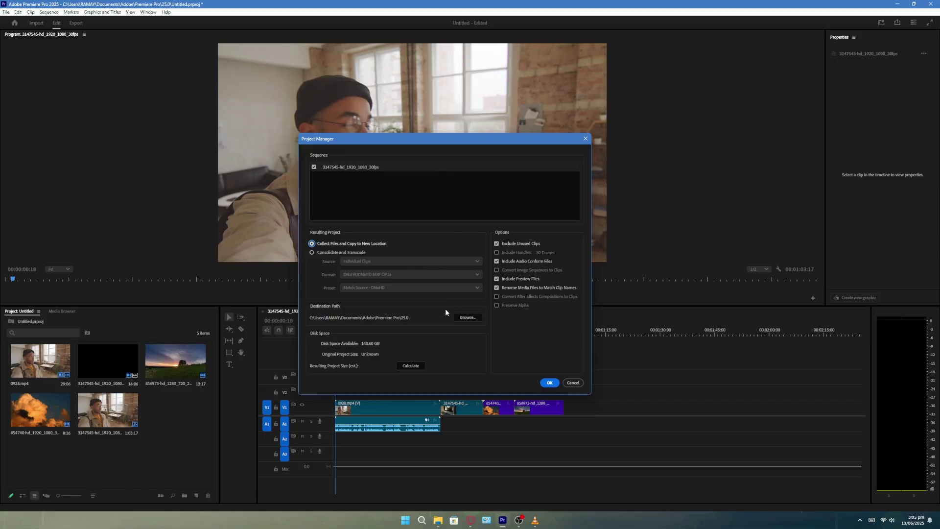
Step: Browse for a destination and go into the Documents folder
click(467, 317)
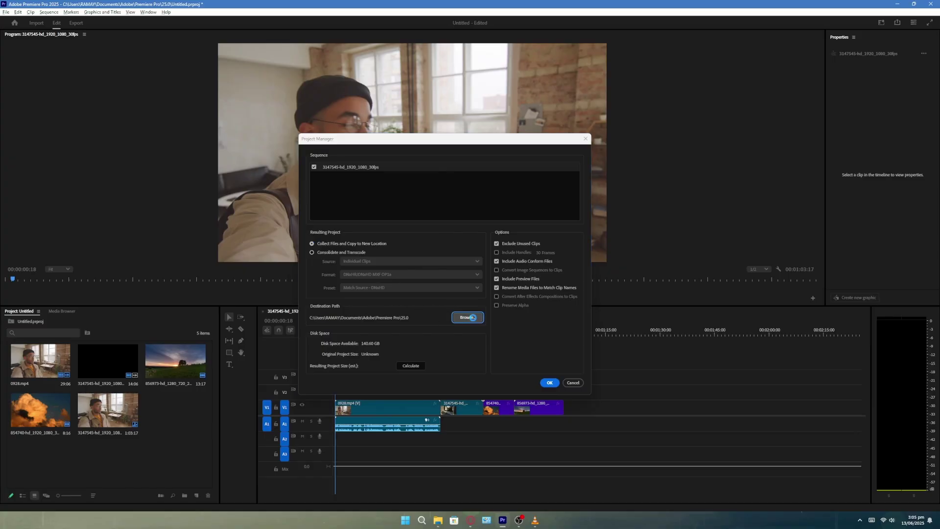
right_click(429, 293)
key(Escape)
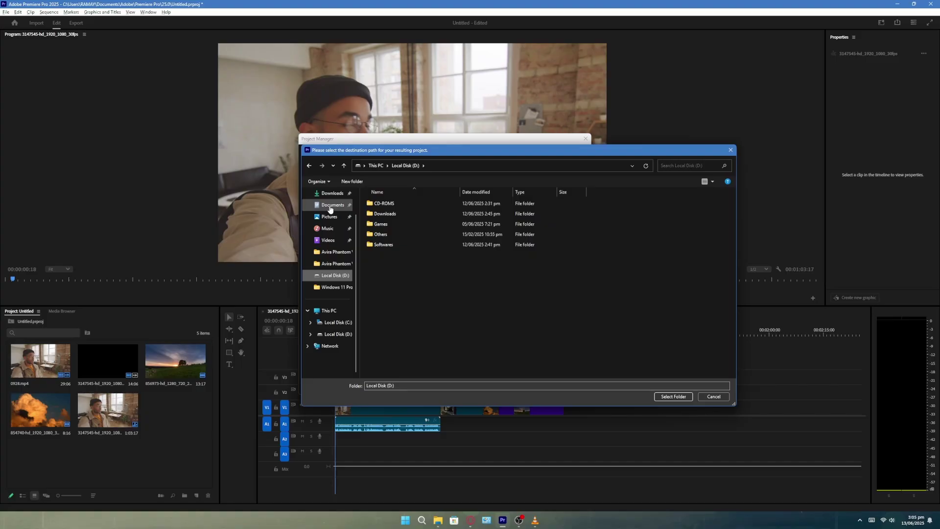
click(333, 204)
Step: Create a new 'Project Files' folder in Documents and select it as the destination path
right_click(416, 355)
mouse_move(441, 419)
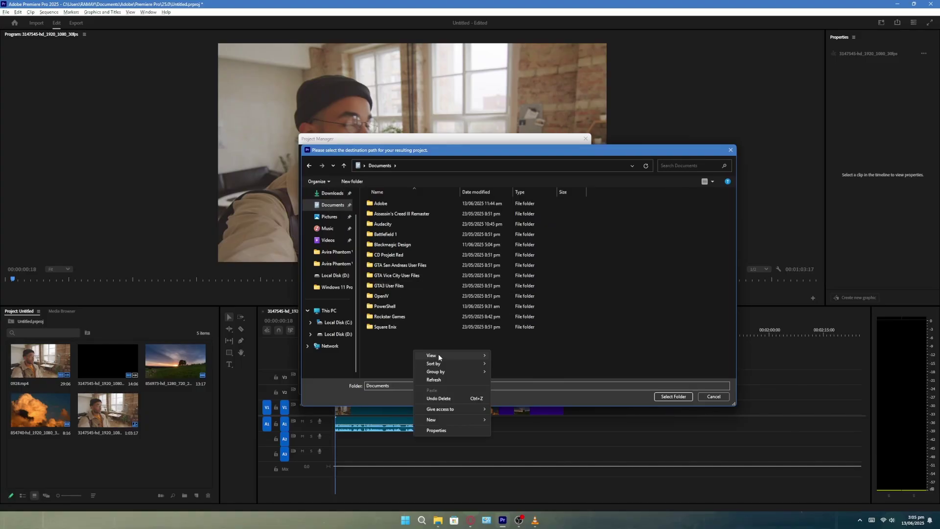
click(505, 422)
text(Project Files)
key(Return)
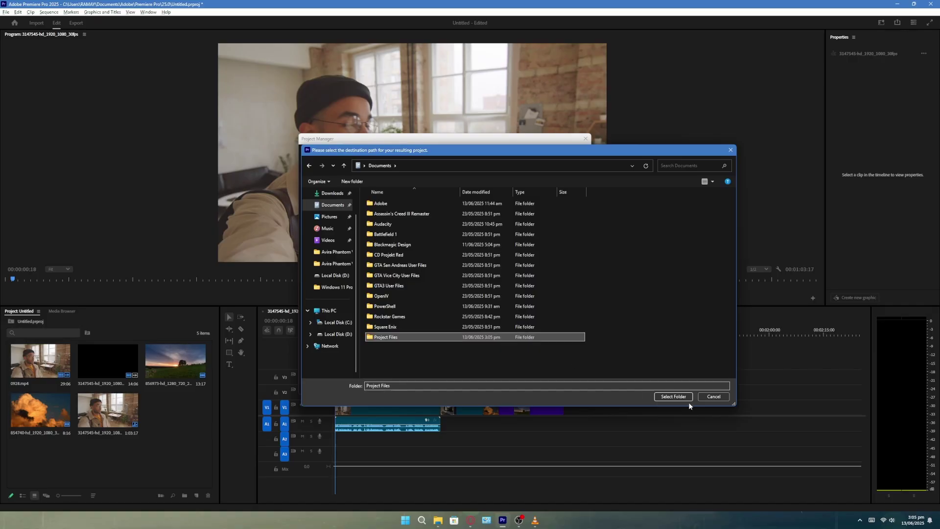
click(664, 398)
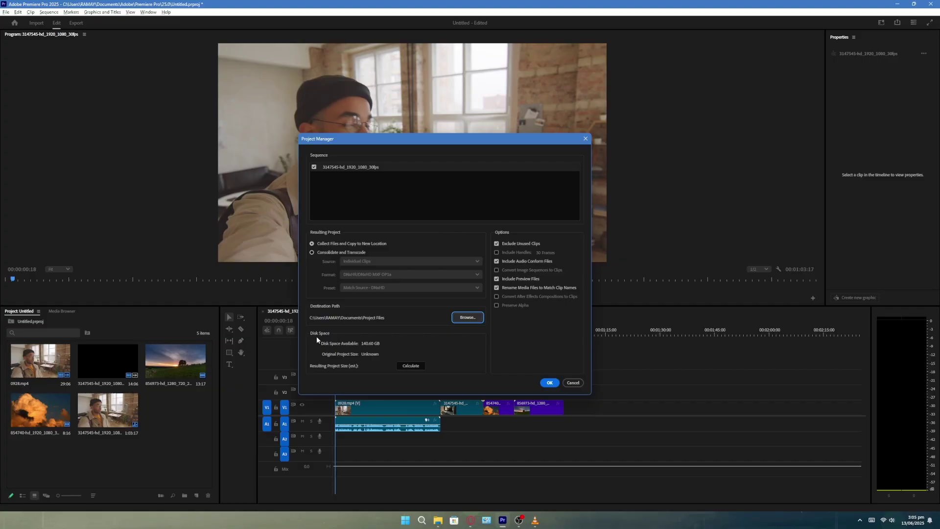
Step: Calculate the resulting project size, showing 70.40 MB under Disk Space
click(421, 367)
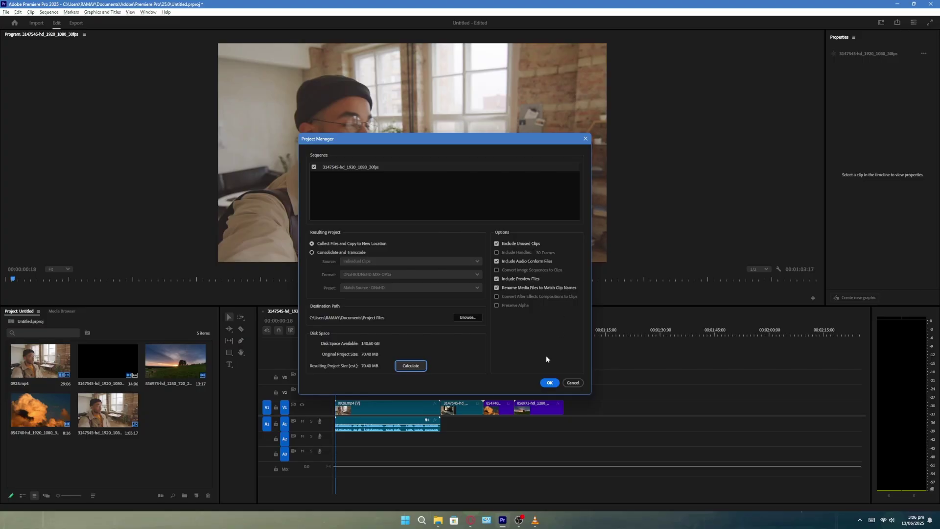
Step: Confirm the Project Manager collection and agree to save the project first
click(550, 382)
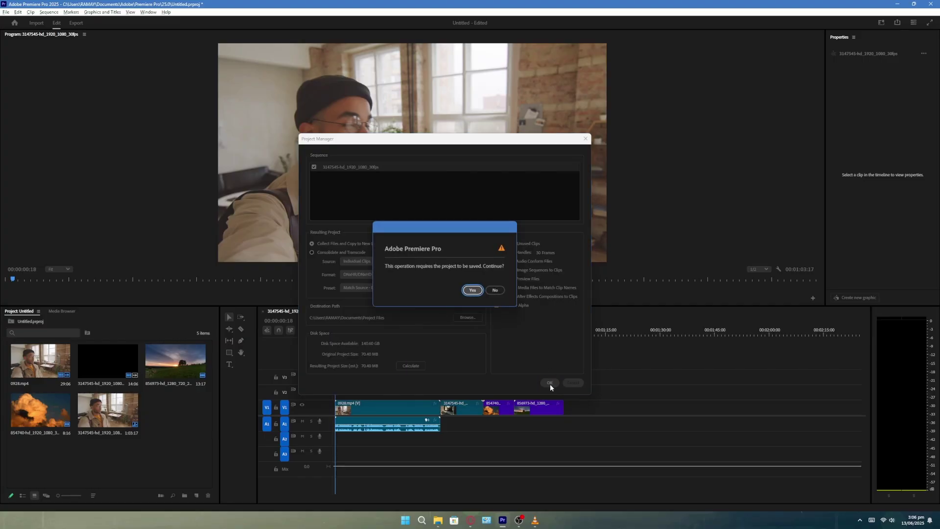
click(473, 290)
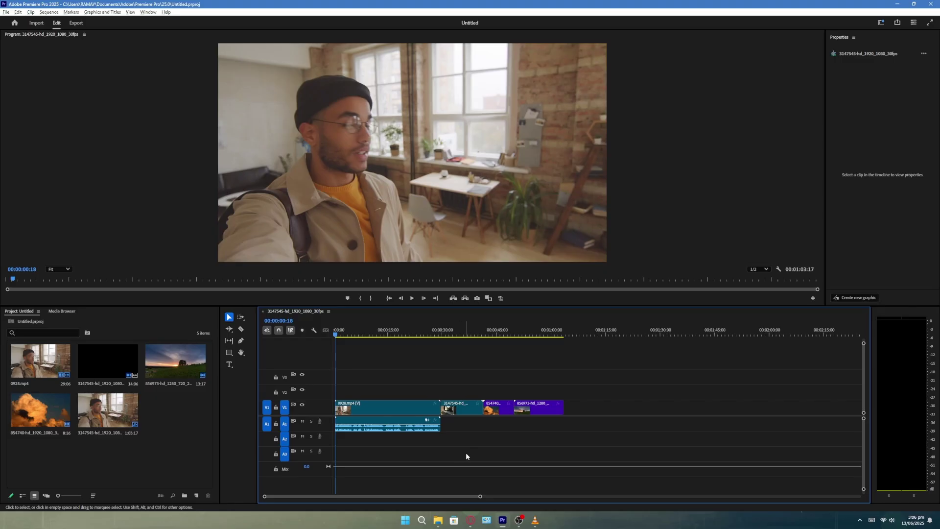
Step: In File Explorer, go into Project Files > Copied_Untitled to see the collected clips, previews and Untitled.prproj
click(438, 521)
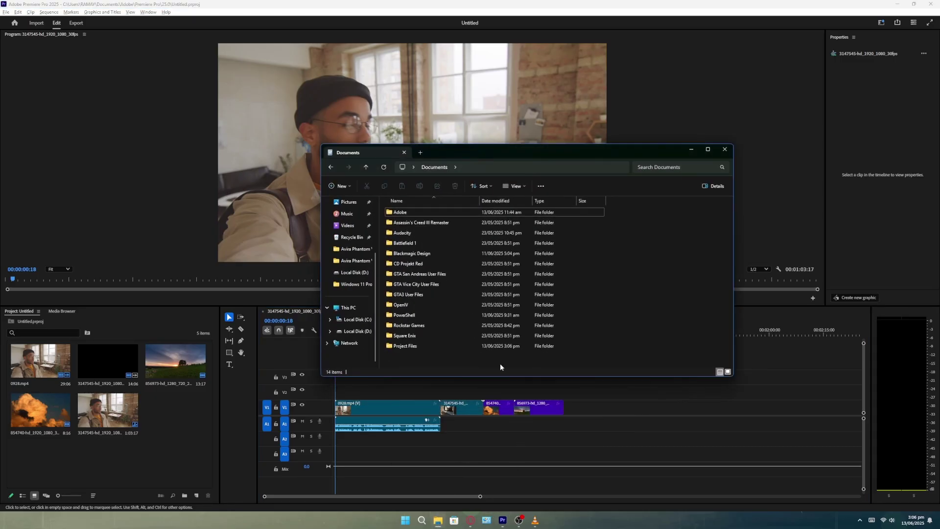
click(449, 347)
double_click(422, 346)
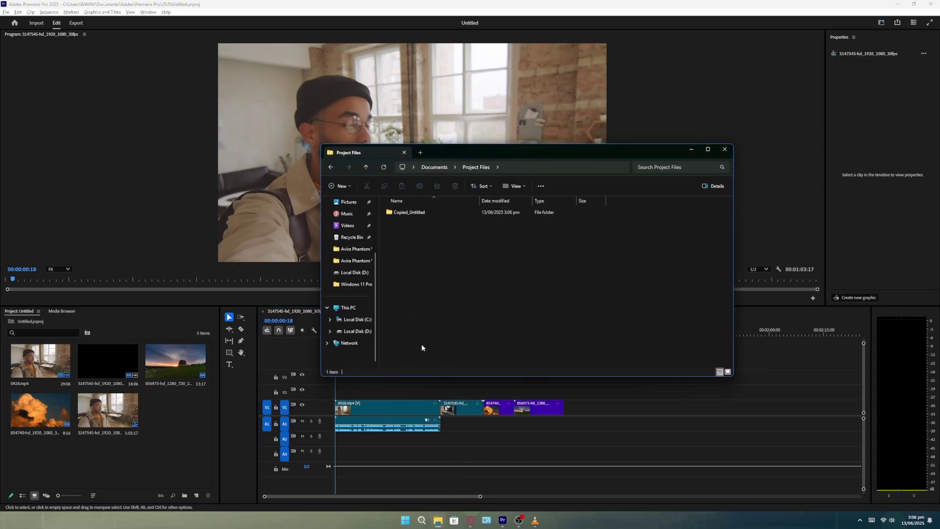
double_click(427, 213)
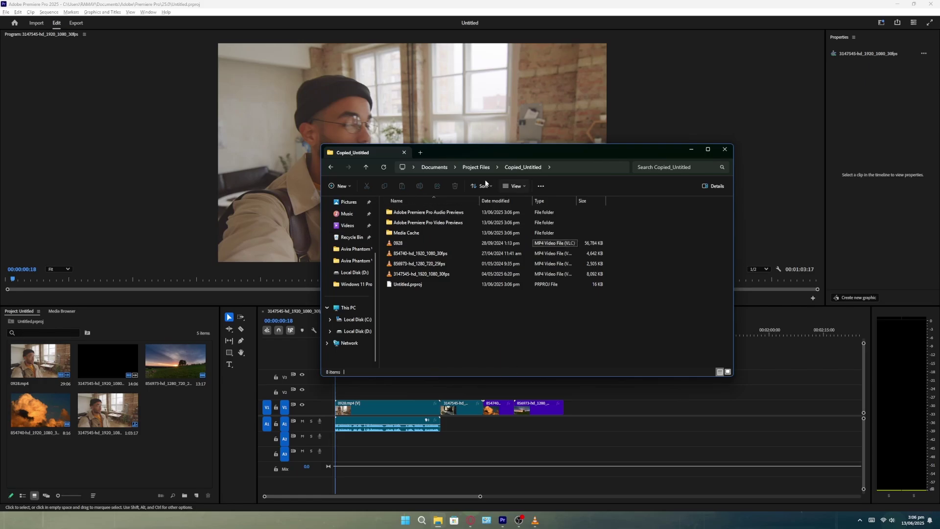